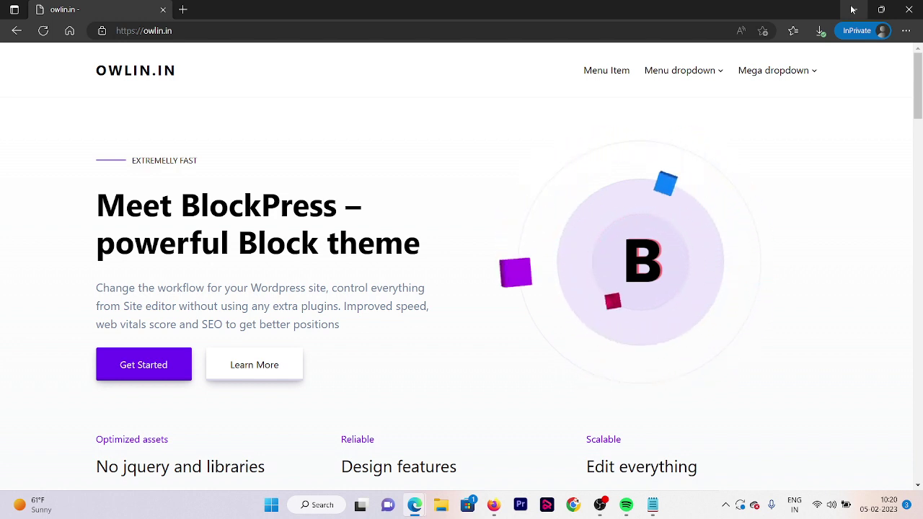
Step: Search Bing for 'google search console' in a new InPrivate tab
click(179, 5)
text(google)
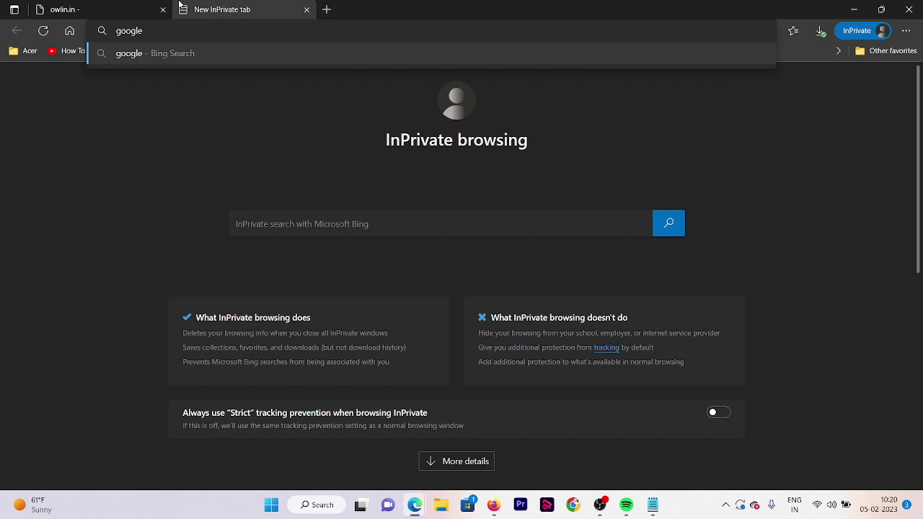
text(search console)
key(Return)
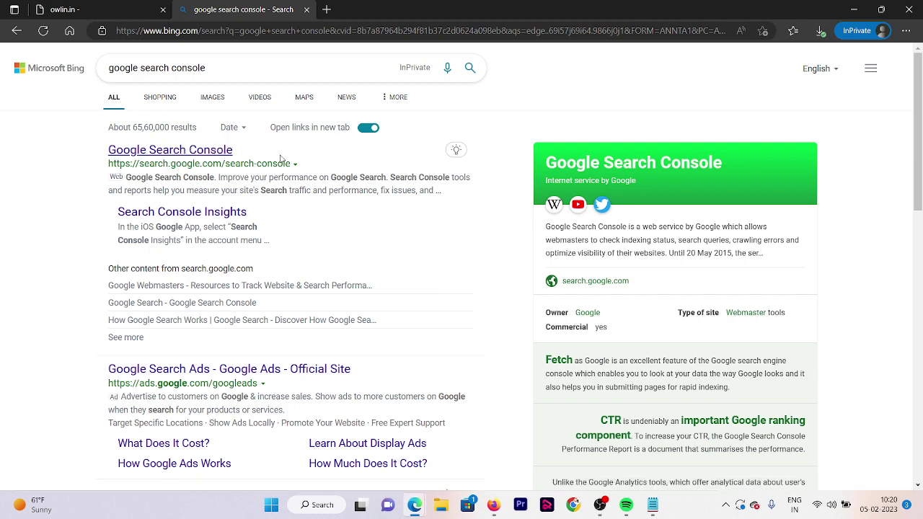
Step: Open Google Search Console and sign in with the saved Google account to reach the aiautotech.in Overview
click(208, 152)
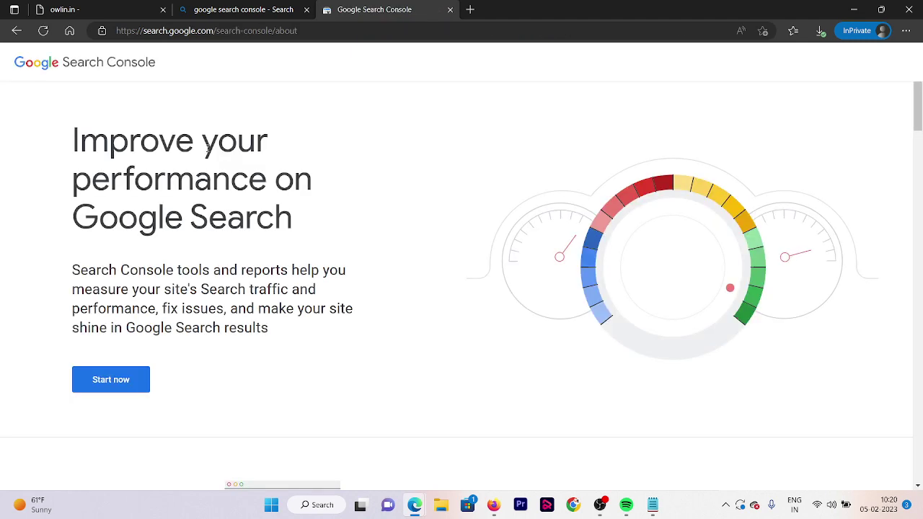
click(128, 382)
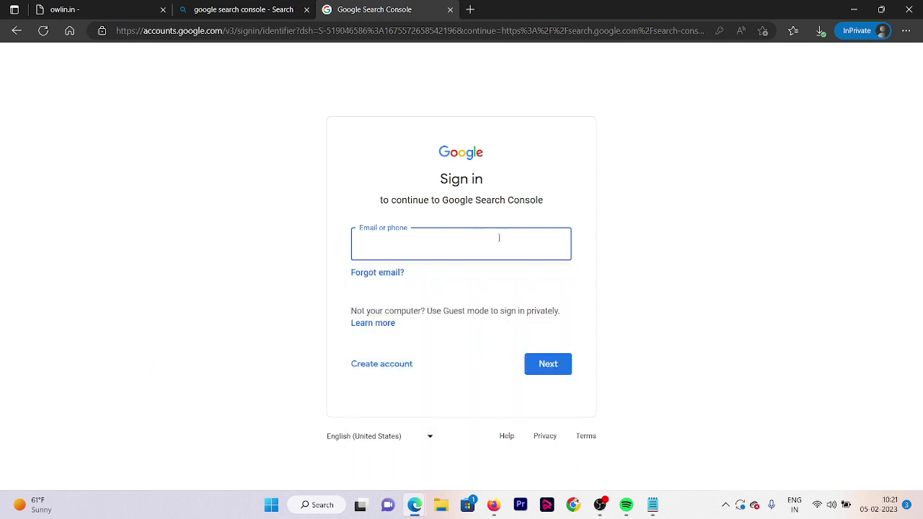
text(ai)
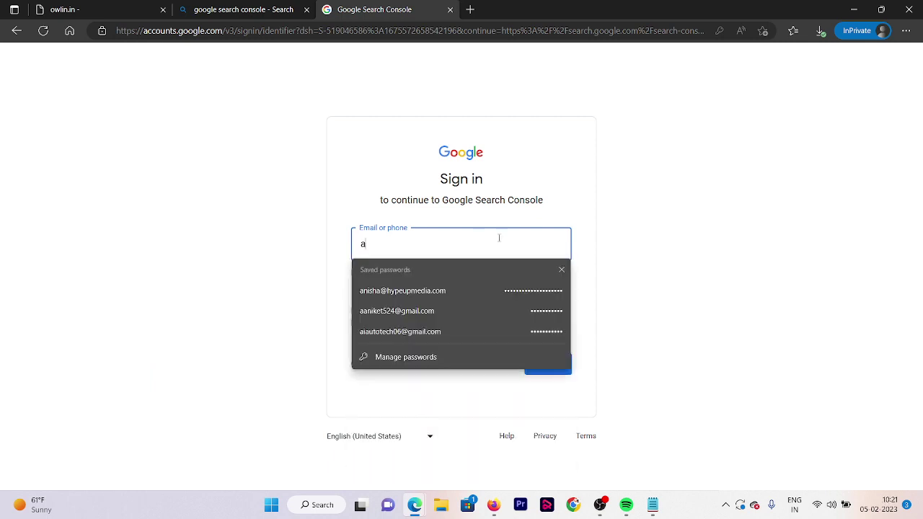
click(501, 291)
click(554, 373)
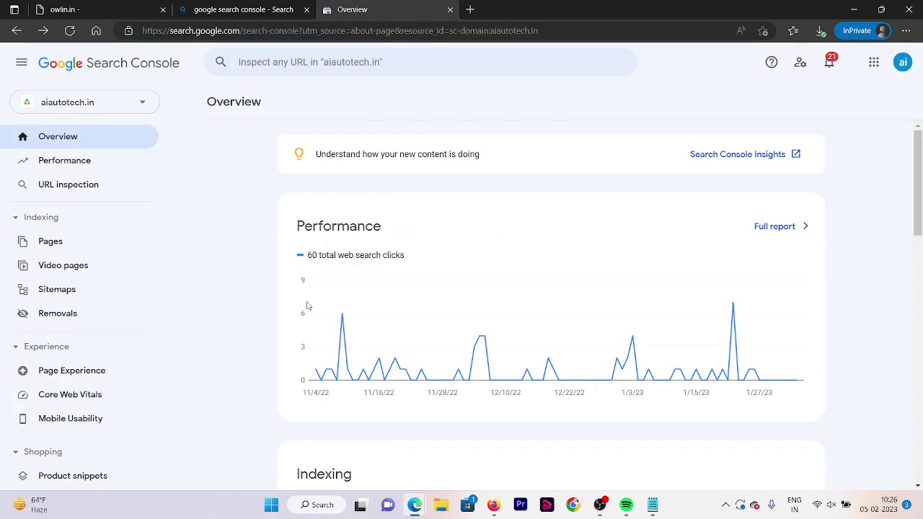
Step: Choose Add property from the property selector list
click(89, 113)
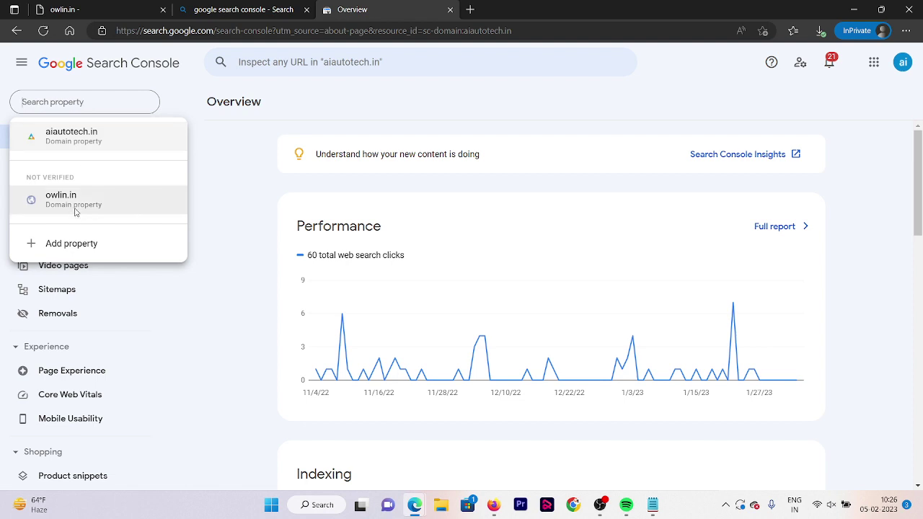
click(46, 245)
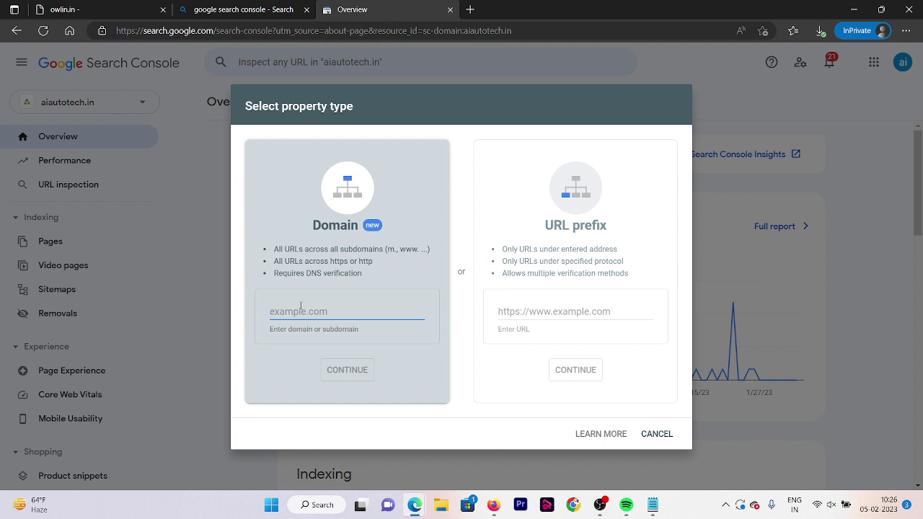
Step: Enter owlin.in as a Domain property and review the DNS TXT record verification instructions
text(owlin.in)
key(Return)
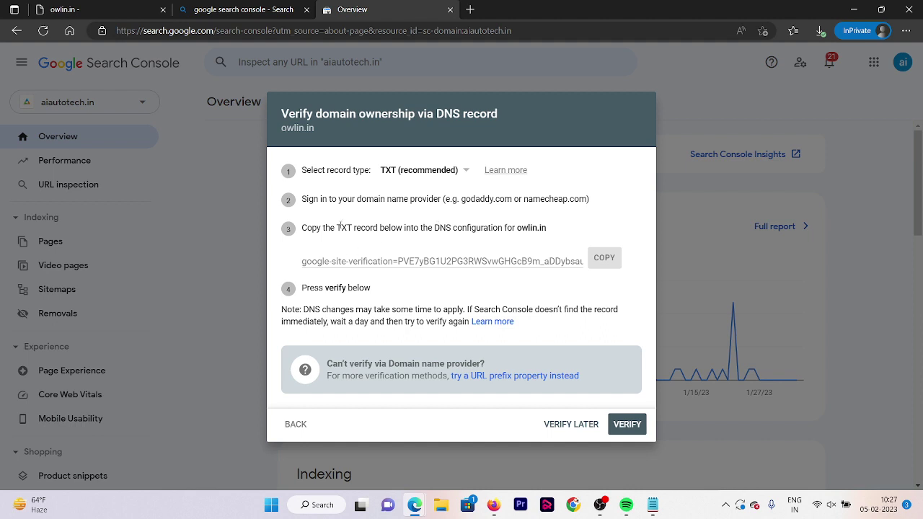
drag(341, 226, 367, 228)
click(292, 426)
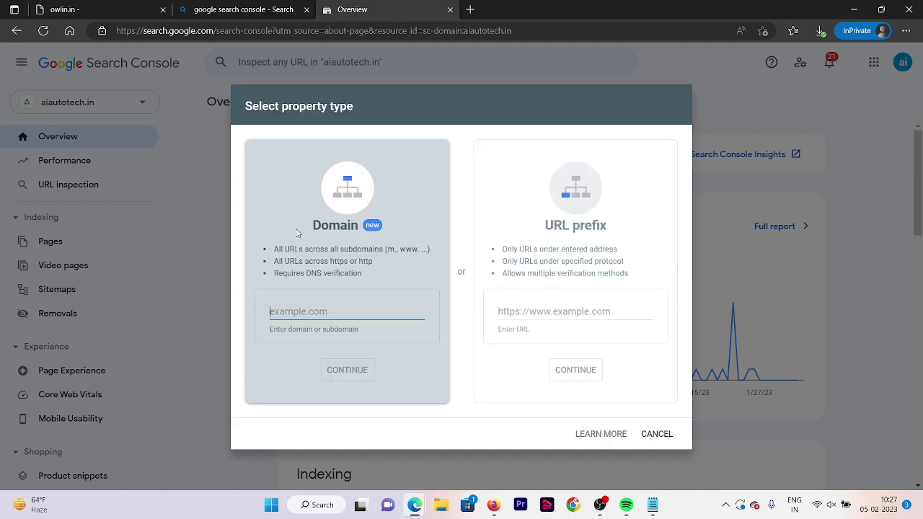
drag(297, 236, 339, 232)
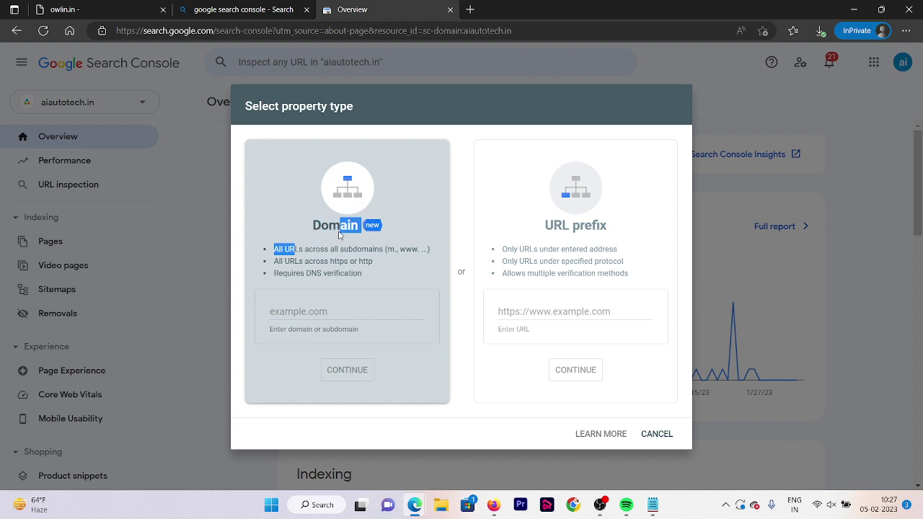
click(556, 316)
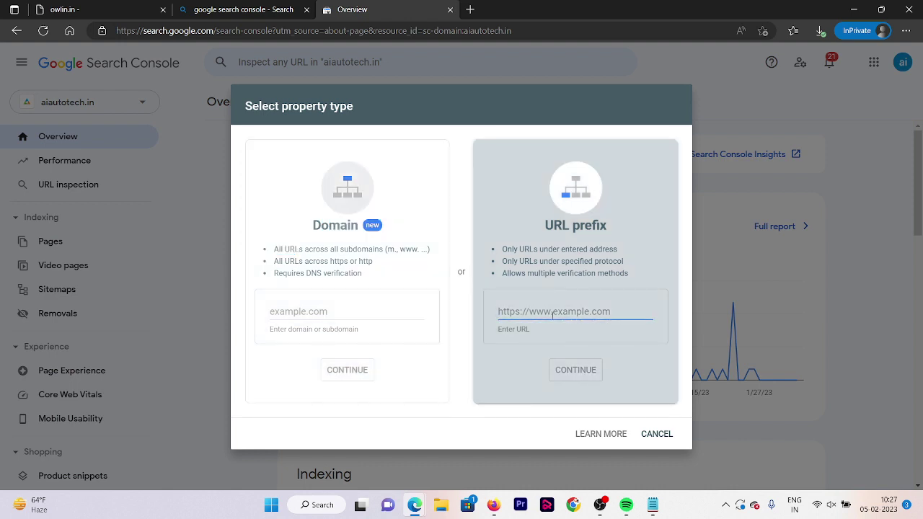
text(https://owlin.in)
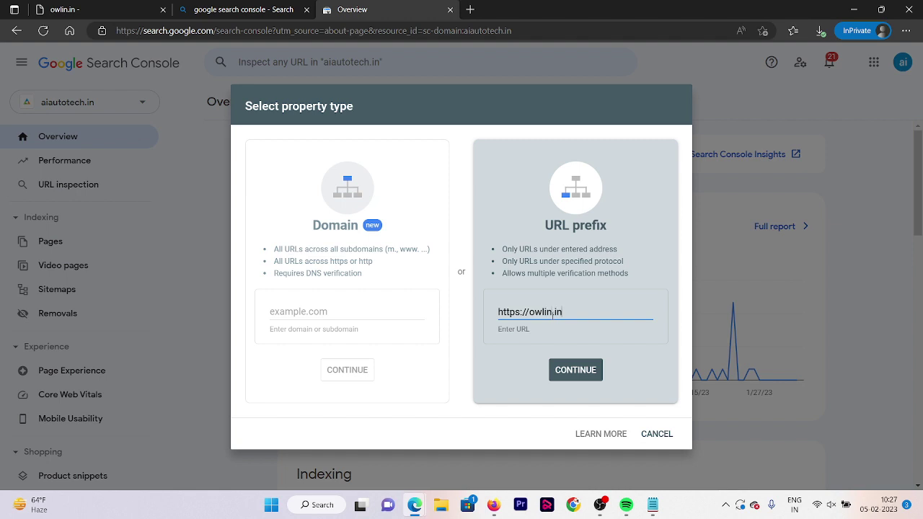
double_click(498, 312)
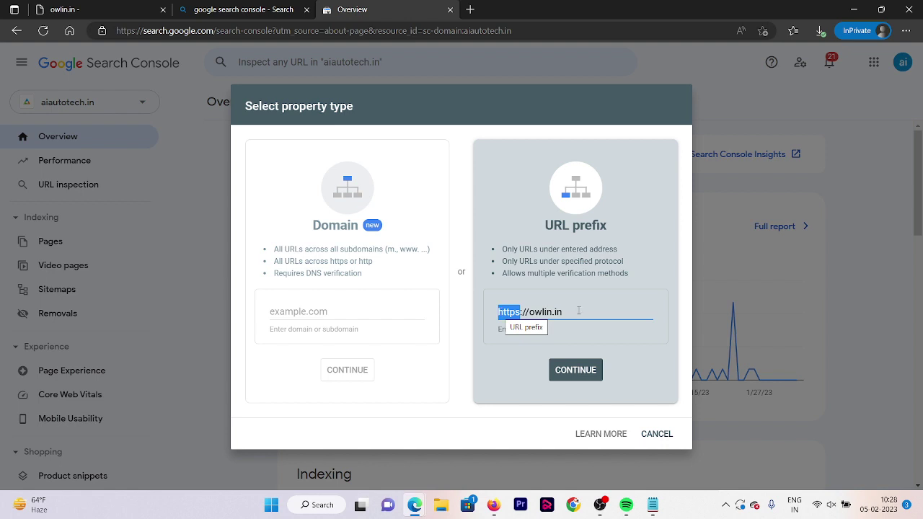
click(588, 371)
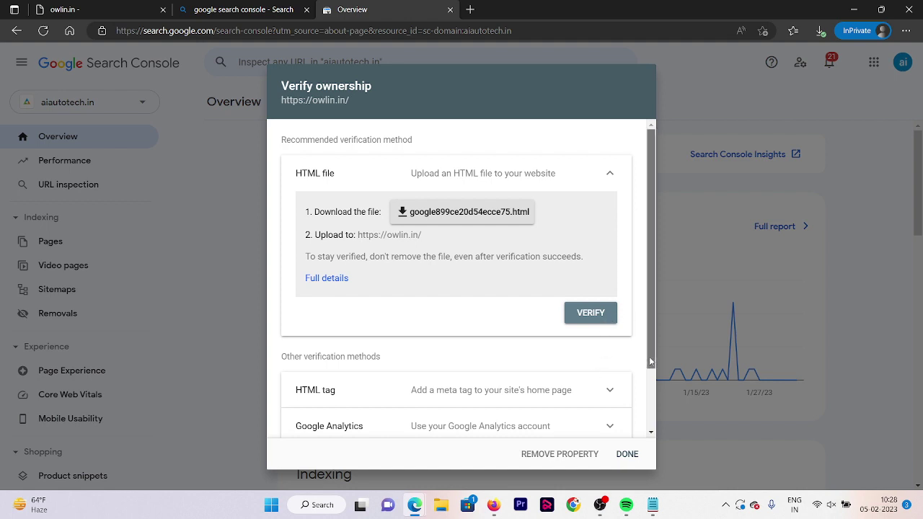
Step: Switch from HTML file to the HTML tag method and copy its google-site-verification meta tag
drag(649, 358, 649, 315)
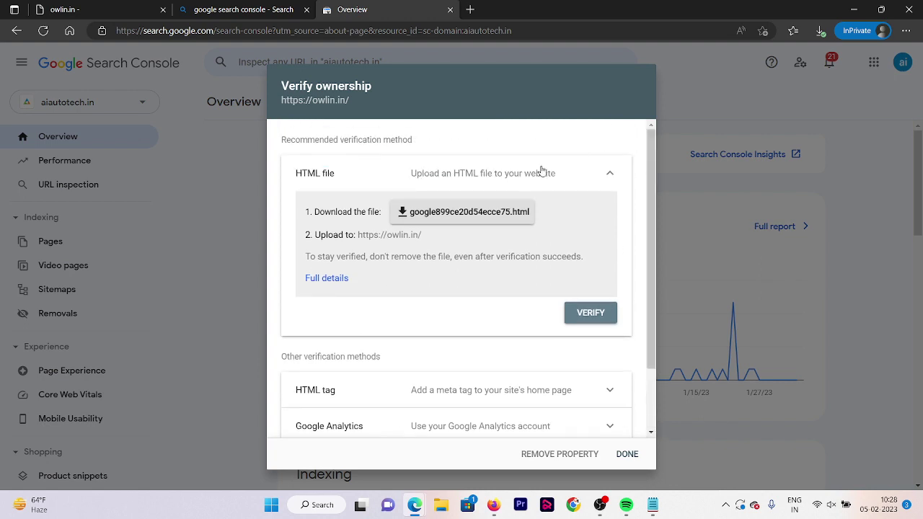
drag(298, 182, 344, 183)
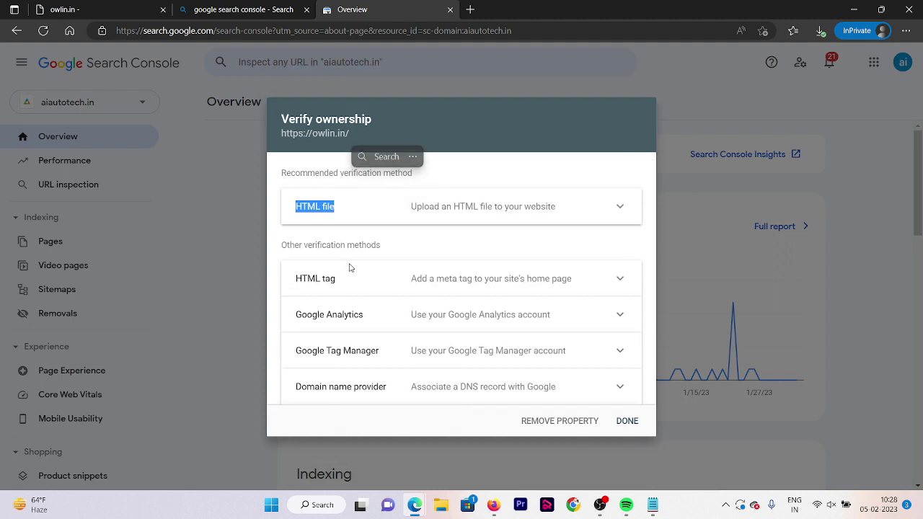
click(331, 280)
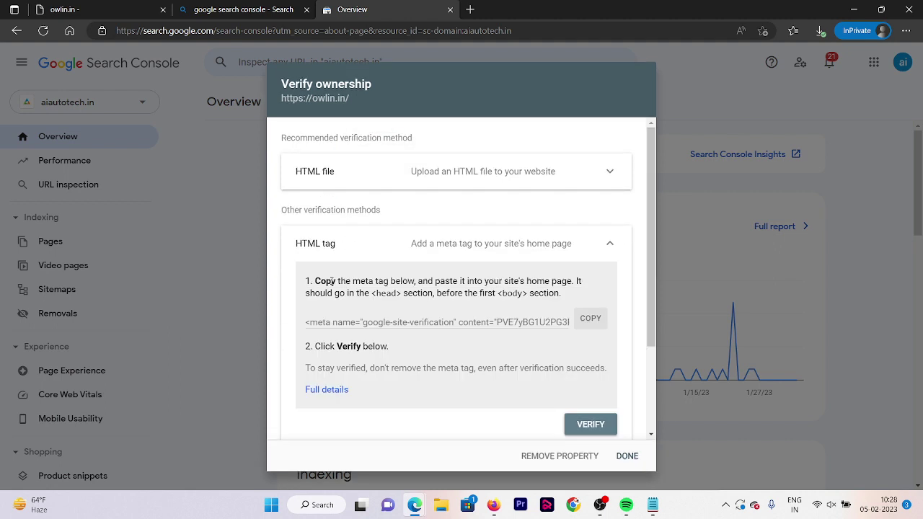
click(592, 325)
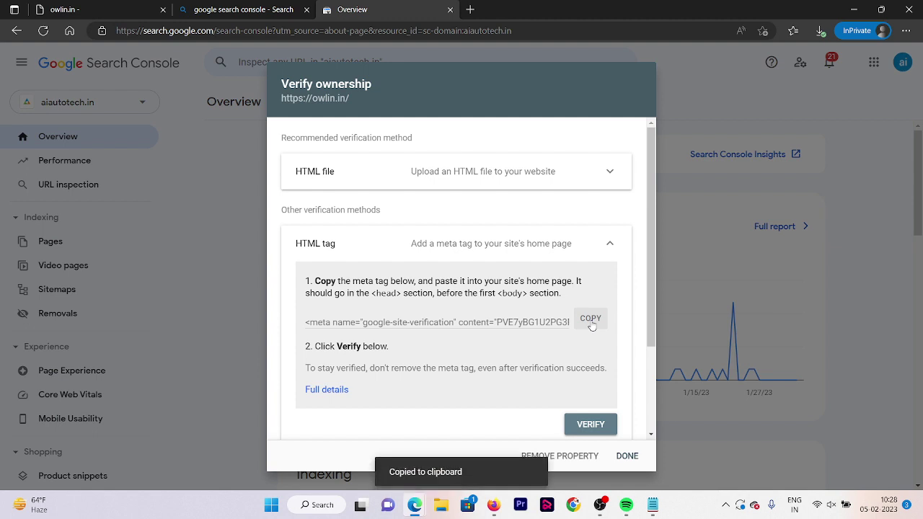
drag(656, 297, 634, 433)
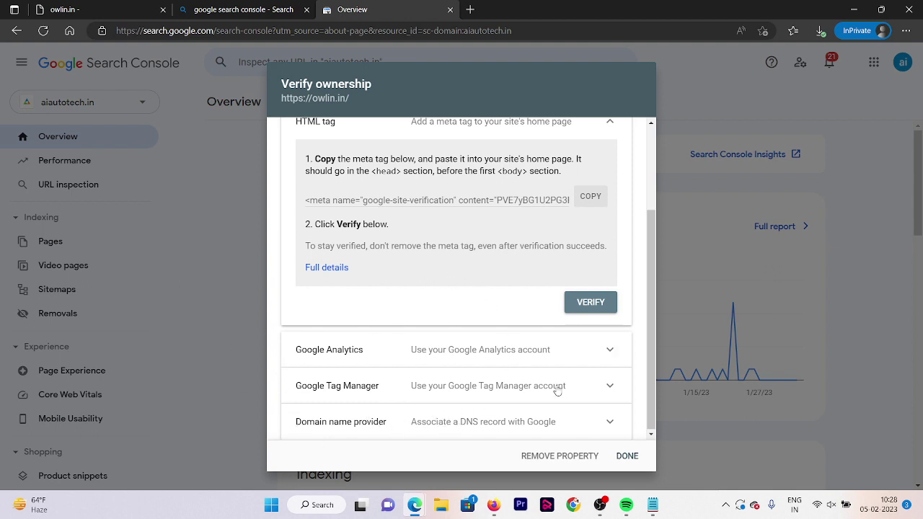
Step: Load owlin.in/wp-admin on the site tab and log in with the saved admin credentials
click(103, 9)
click(198, 31)
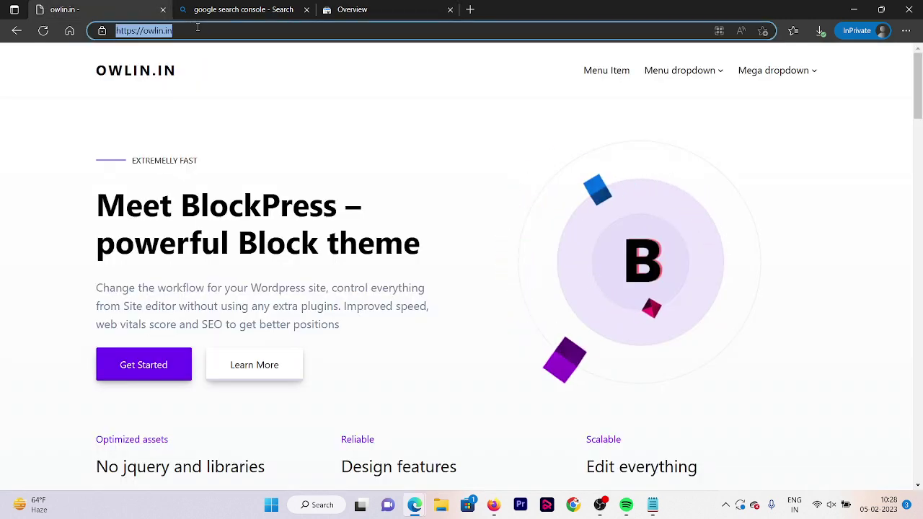
click(198, 30)
text(wp-admin)
key(Return)
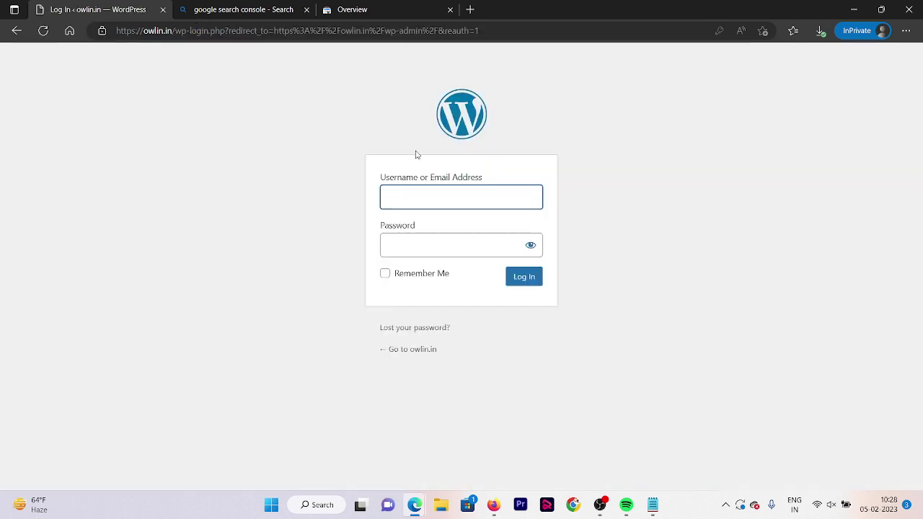
click(503, 272)
click(534, 283)
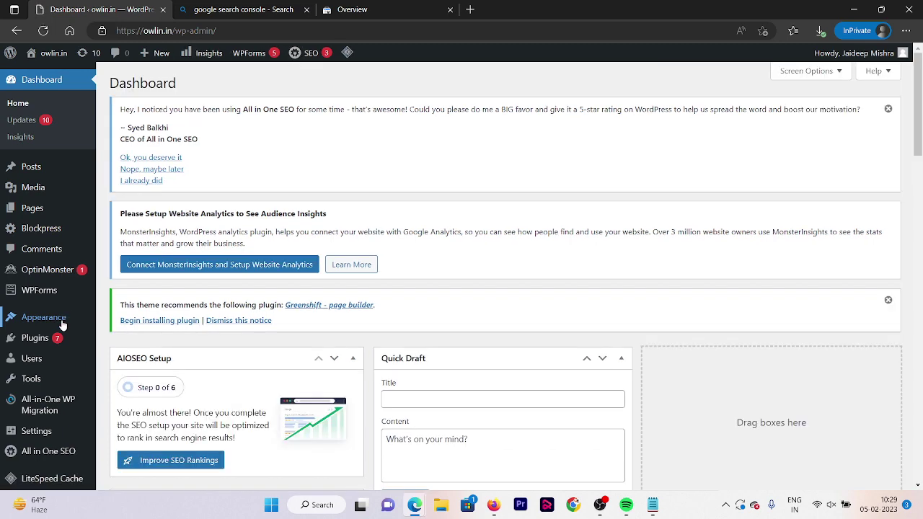
Step: Search Plugins > Add New for 'insert header and footer'
scroll(153, 339, down, 1)
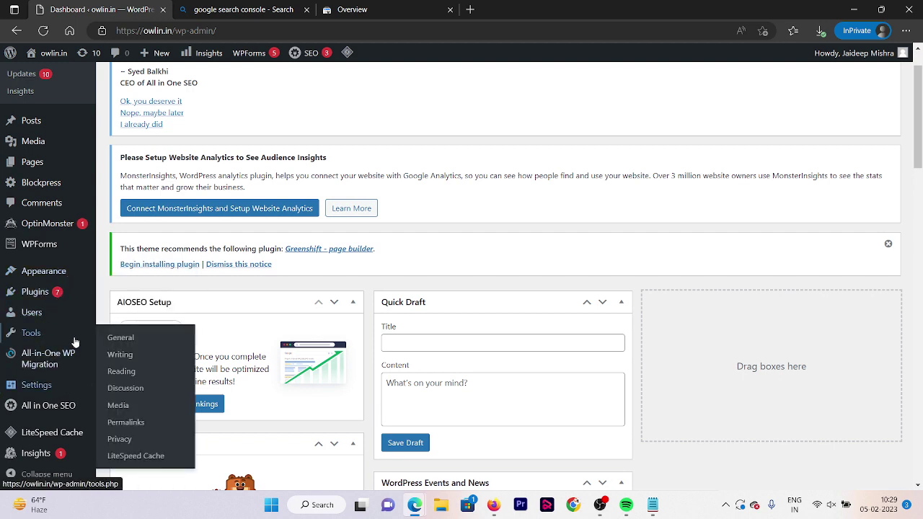
mouse_move(42, 296)
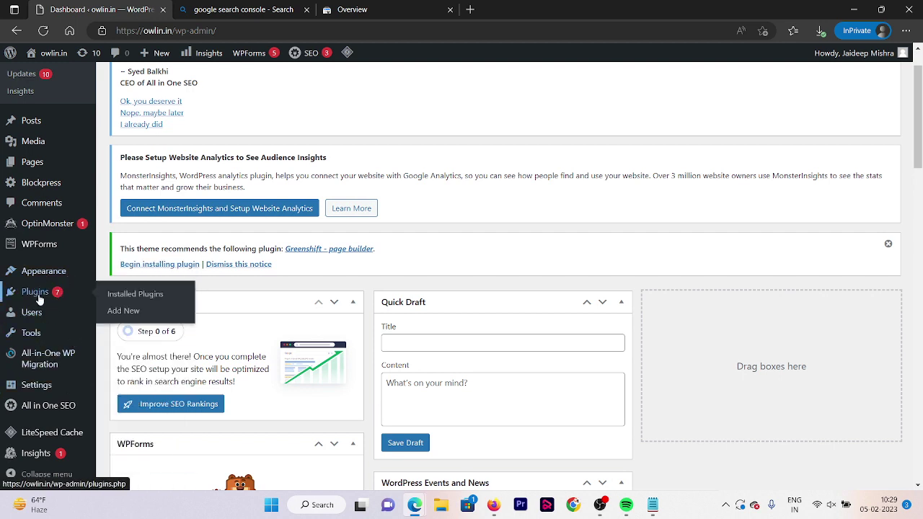
click(124, 310)
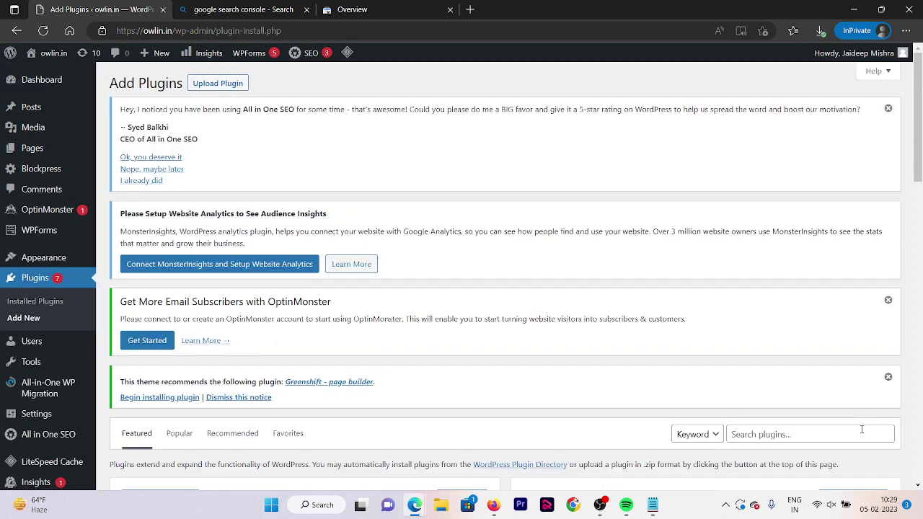
click(862, 429)
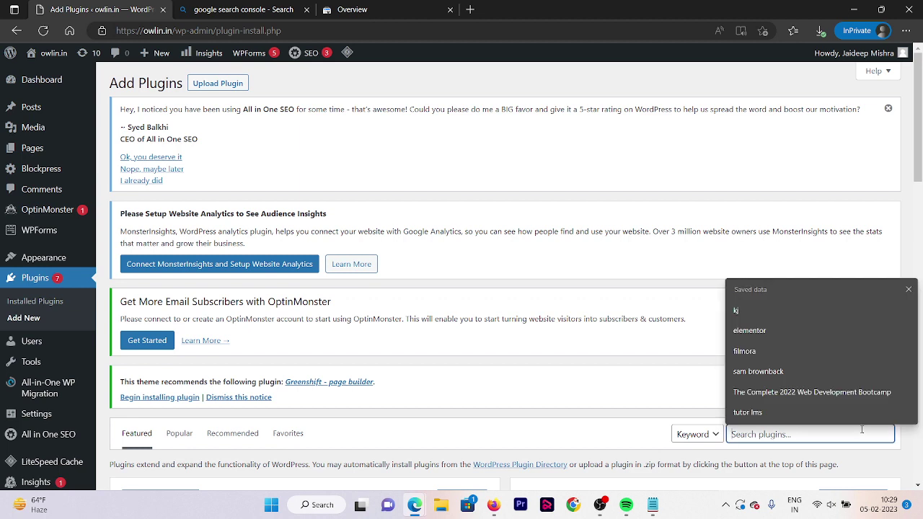
text(insert header and footer)
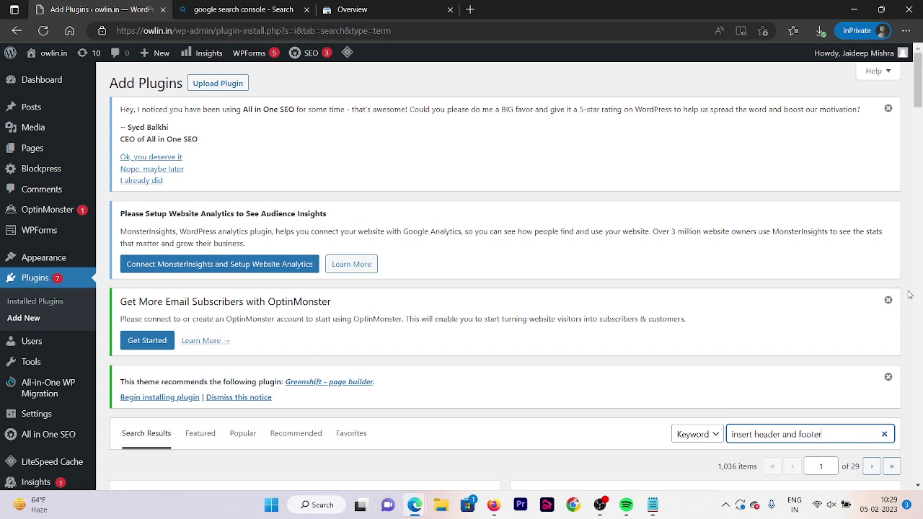
scroll(910, 294, down, 4)
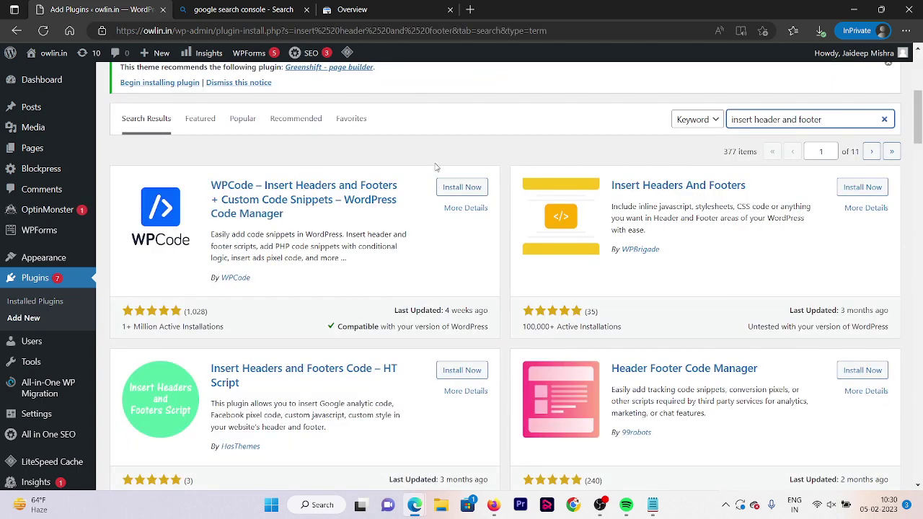
Step: Install and activate the WPCode – Insert Headers and Footers plugin
click(452, 192)
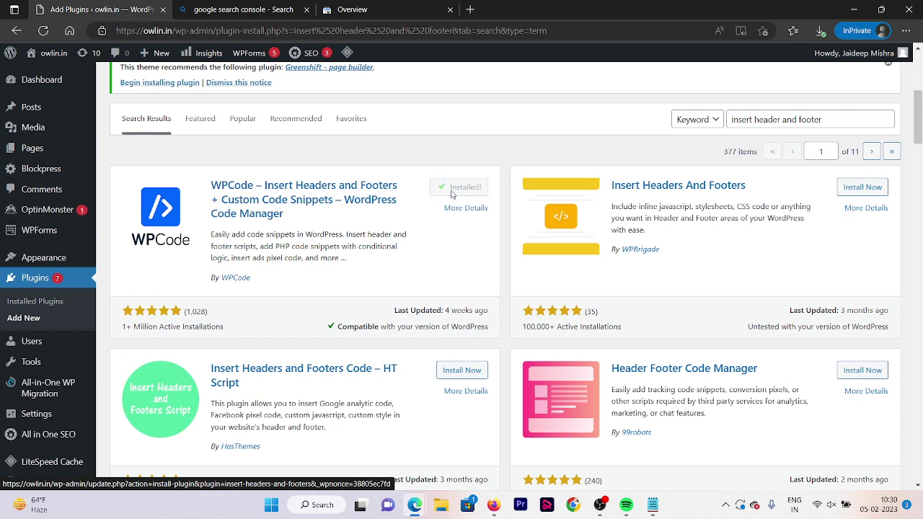
click(454, 190)
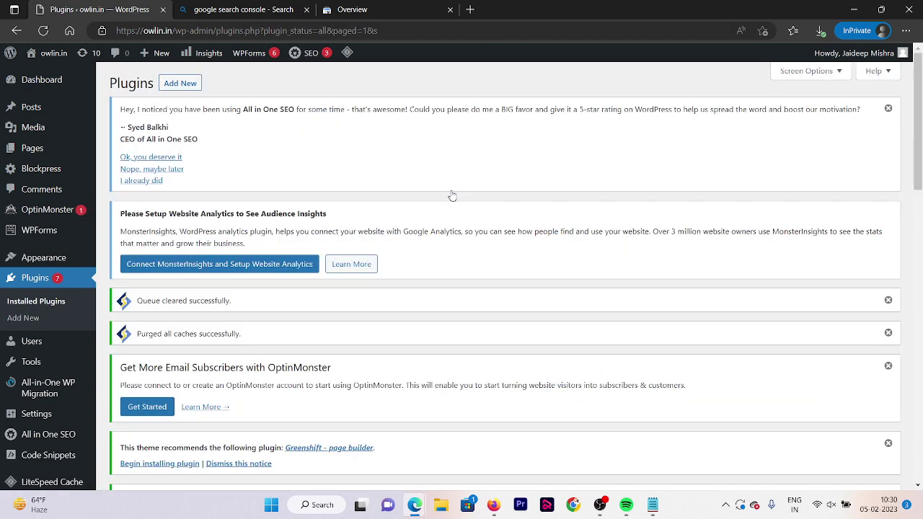
scroll(452, 196, down, 2)
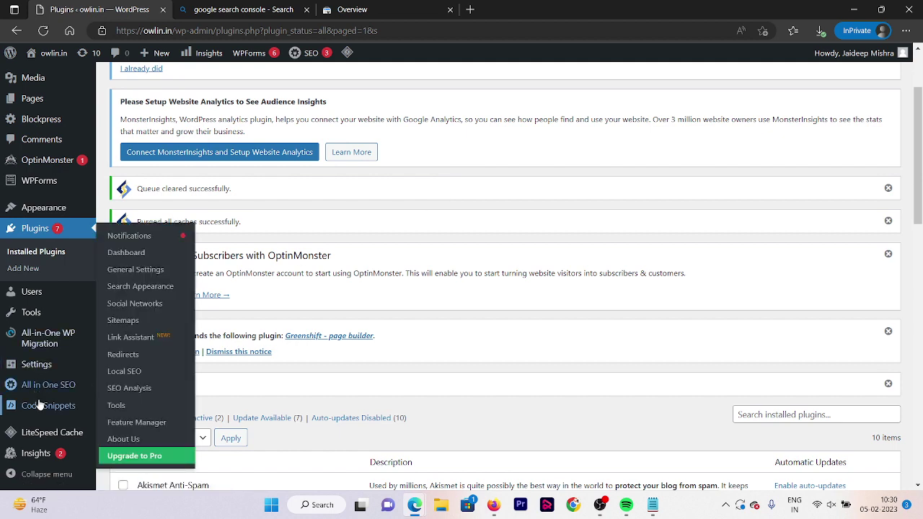
mouse_move(40, 406)
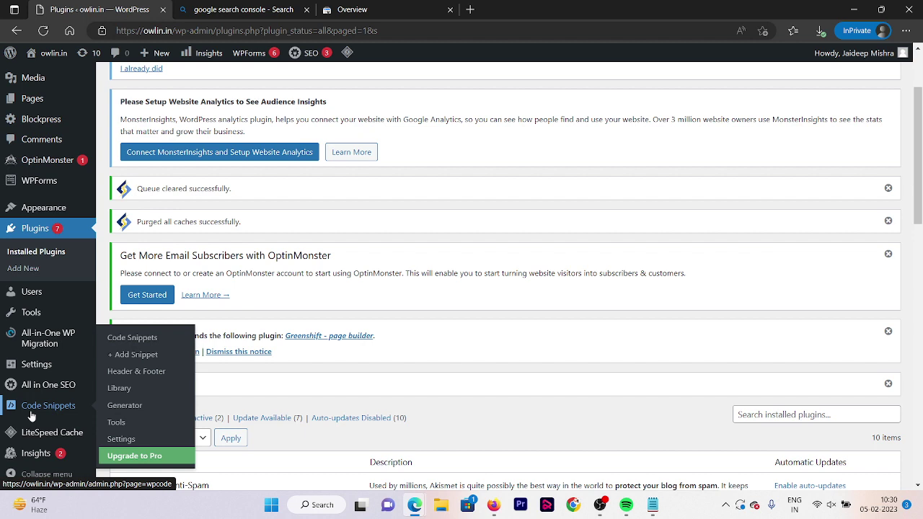
Step: Paste the meta tag into WPCode's Header & Footer Header box, save, and return to Search Console
click(154, 372)
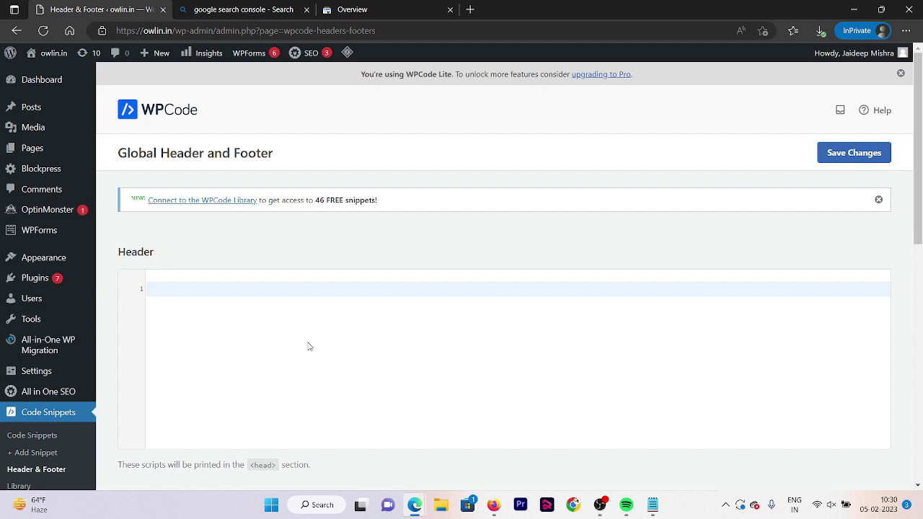
key(ctrl+v)
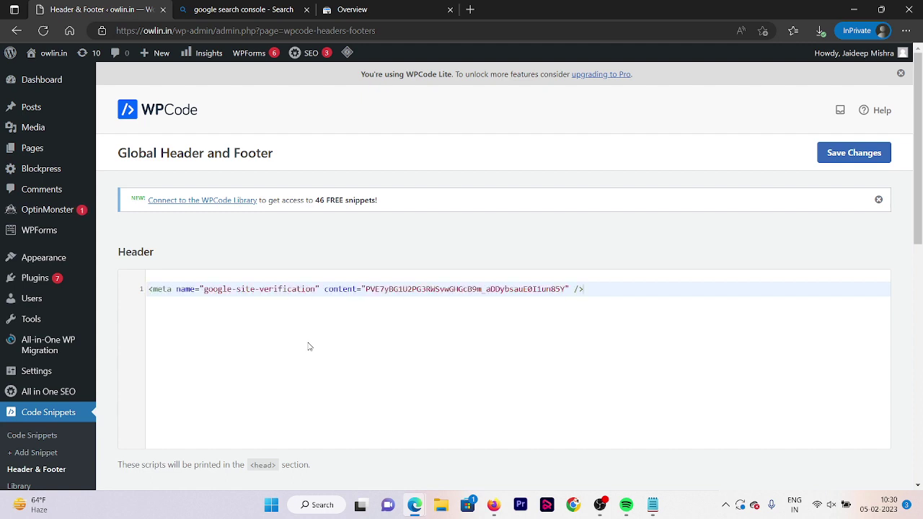
click(830, 159)
click(397, 7)
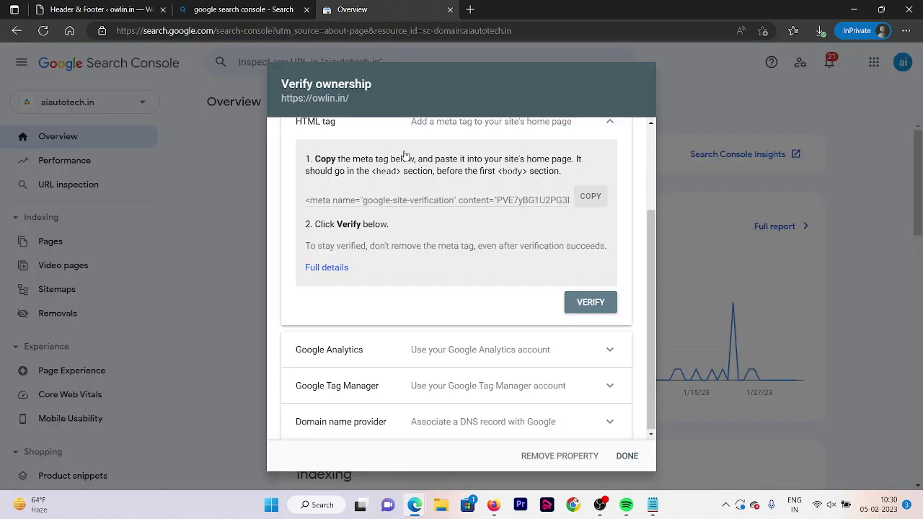
click(591, 303)
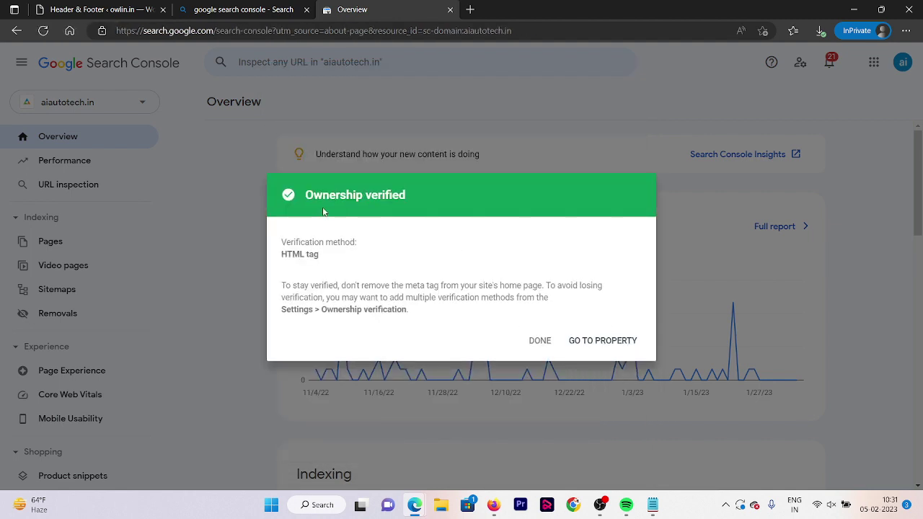
drag(312, 194, 422, 195)
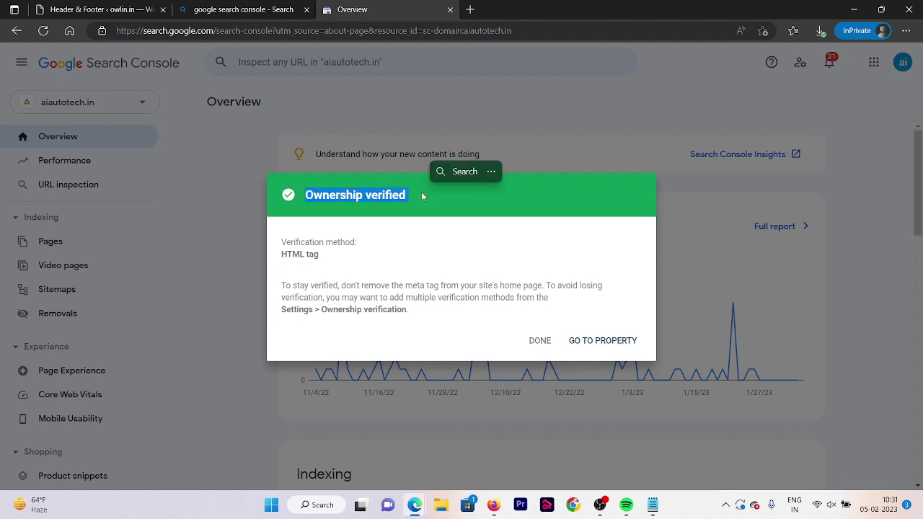
click(593, 341)
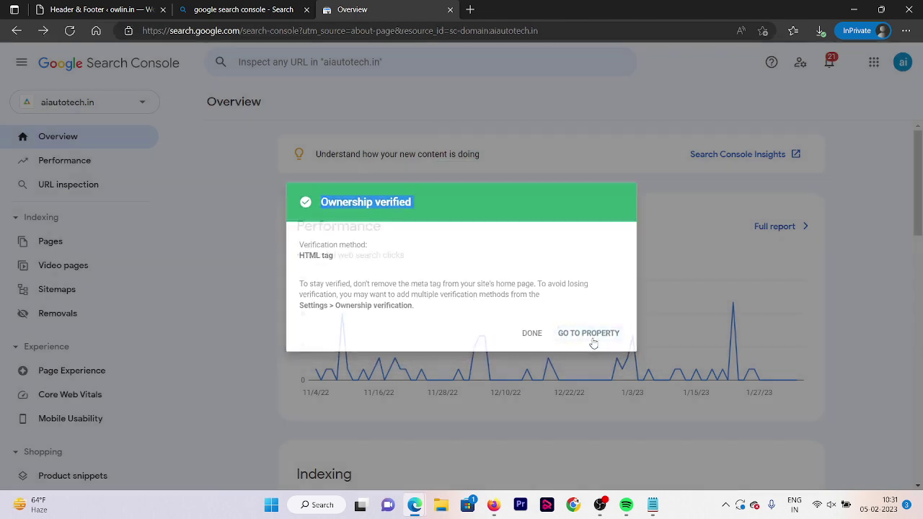